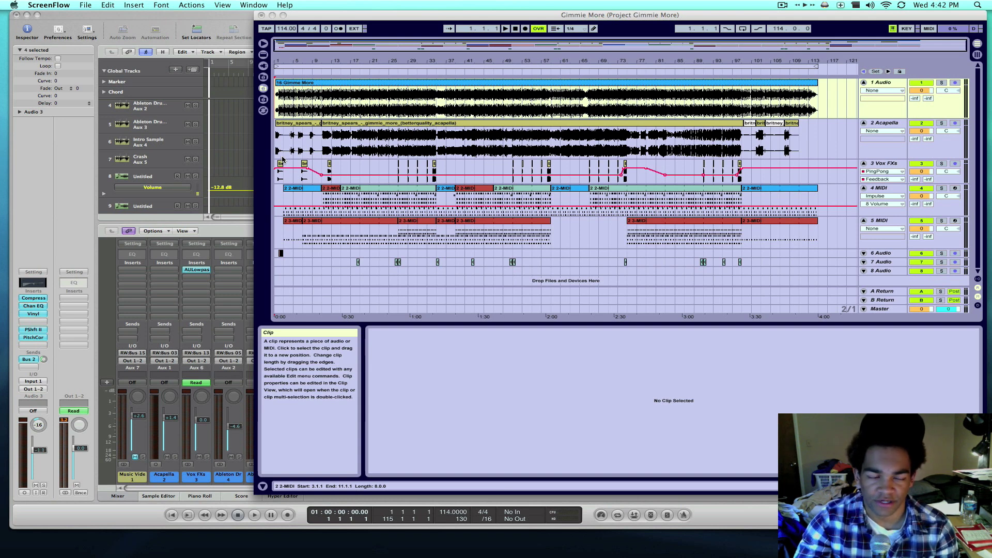
- Glance at Logic, return to Ableton, and zoom the Sample Editor out to the whole warped clip
left_click(65, 157)
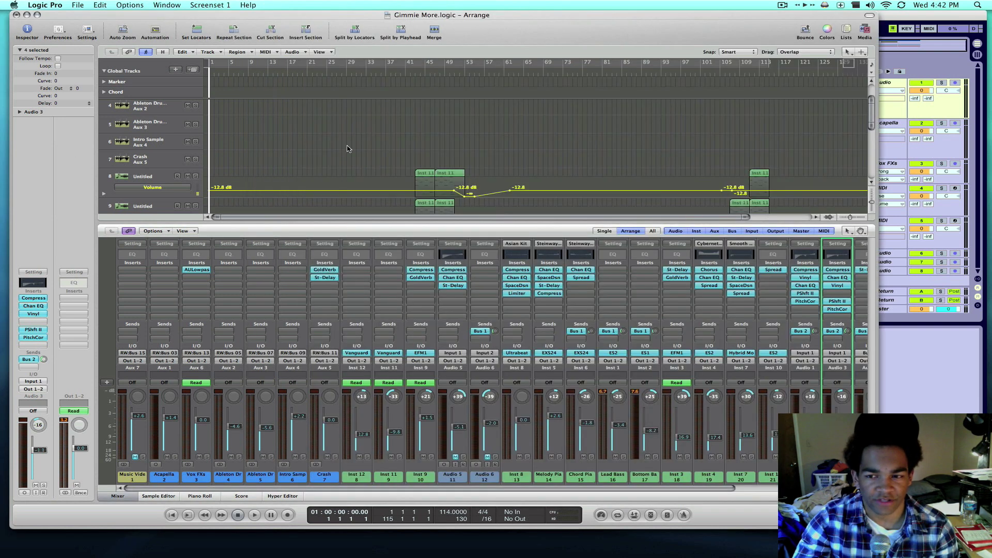
scroll(364, 143, "down", 3)
scroll(372, 141, "down", 3)
scroll(375, 141, "down", 3)
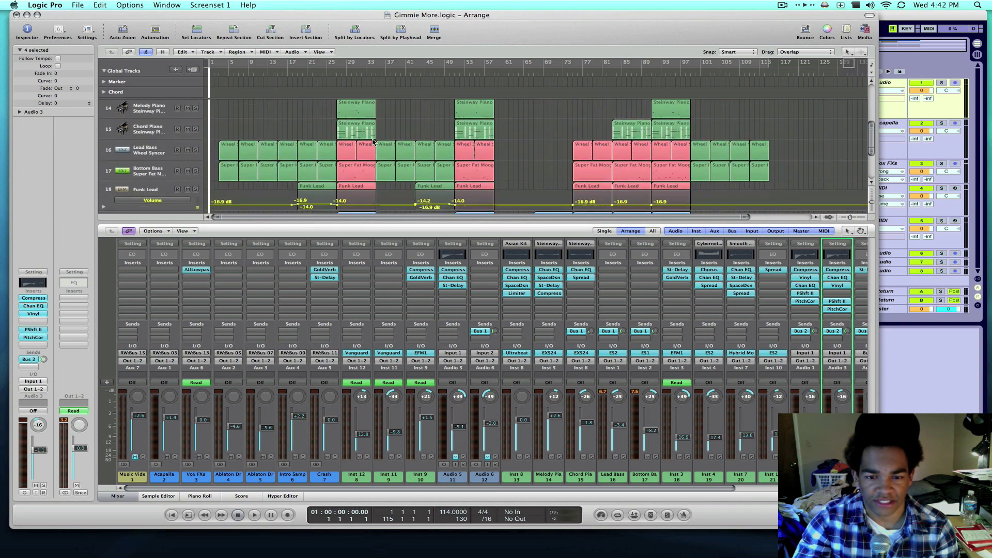
scroll(372, 141, "down", 2)
scroll(372, 142, "up", 4)
scroll(372, 142, "up", 5)
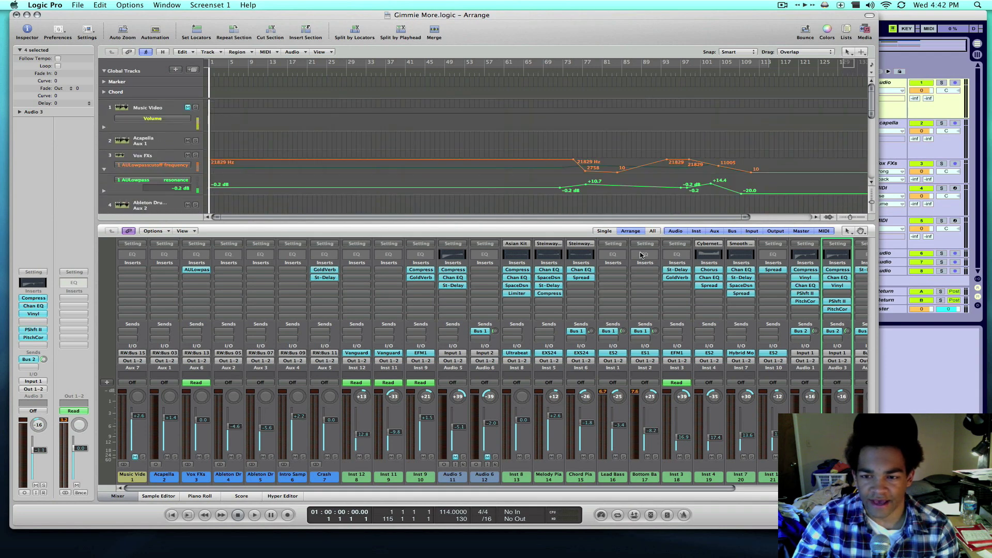
left_click(917, 342)
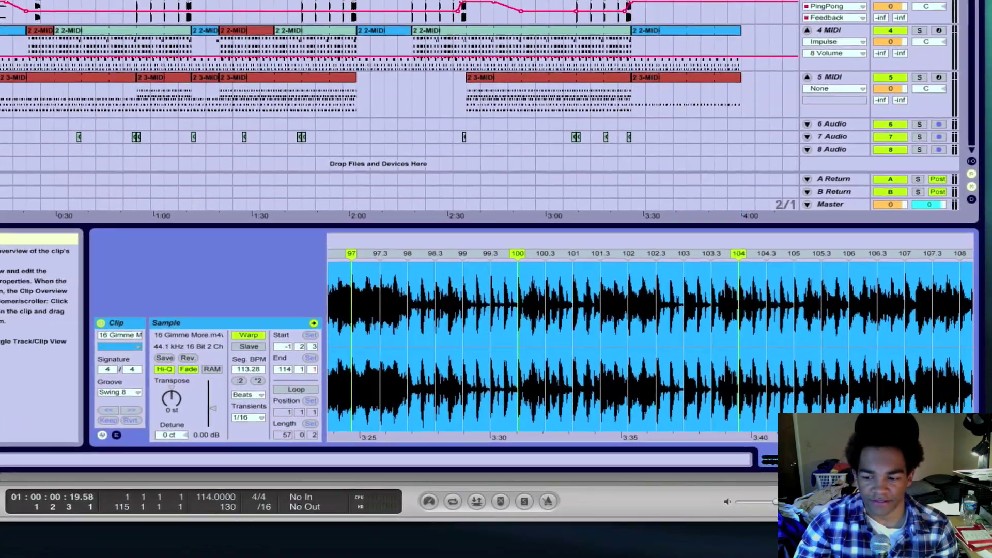
key("minus")
key("minus")
key("minus")
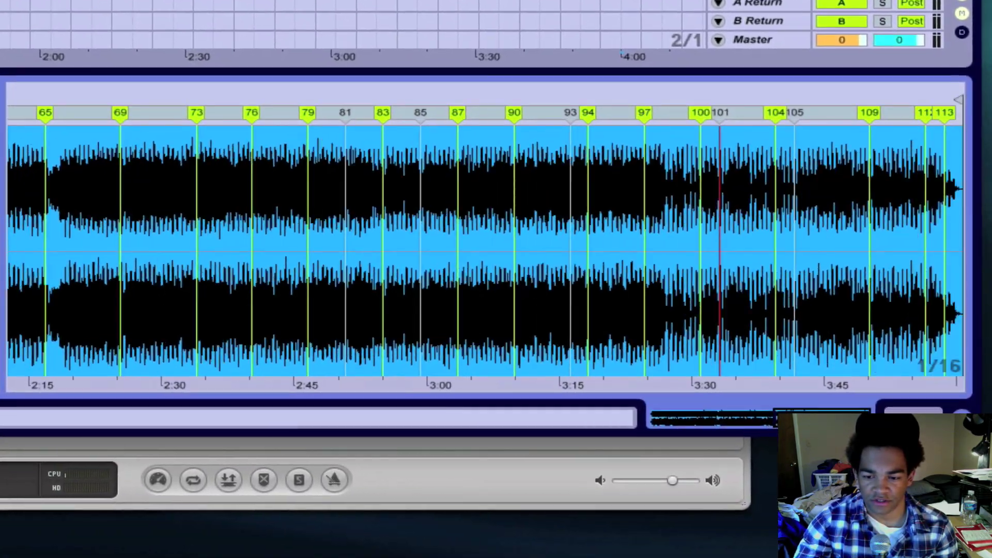
key("minus")
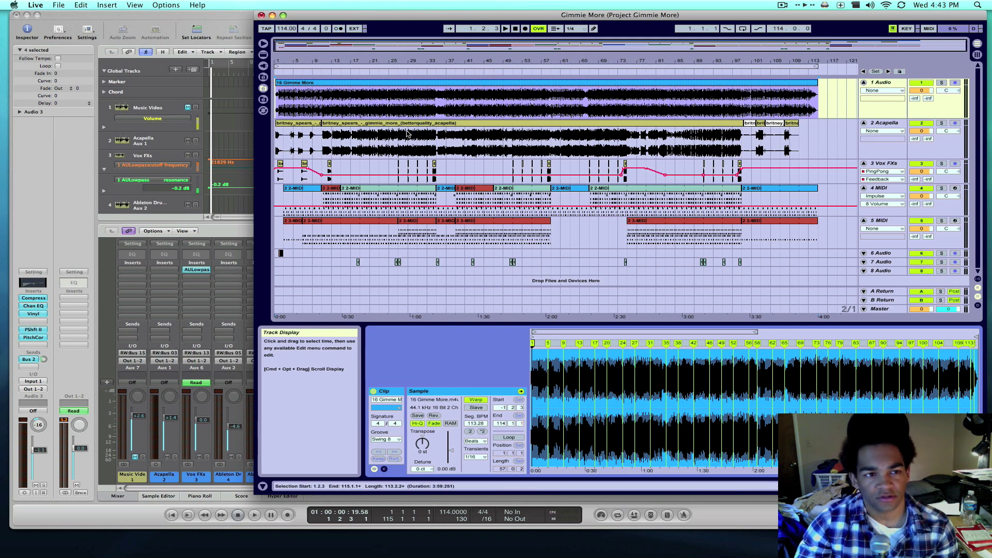
- Show the Gimme More video in the Video Window, moved off the clip view
left_click(144, 7)
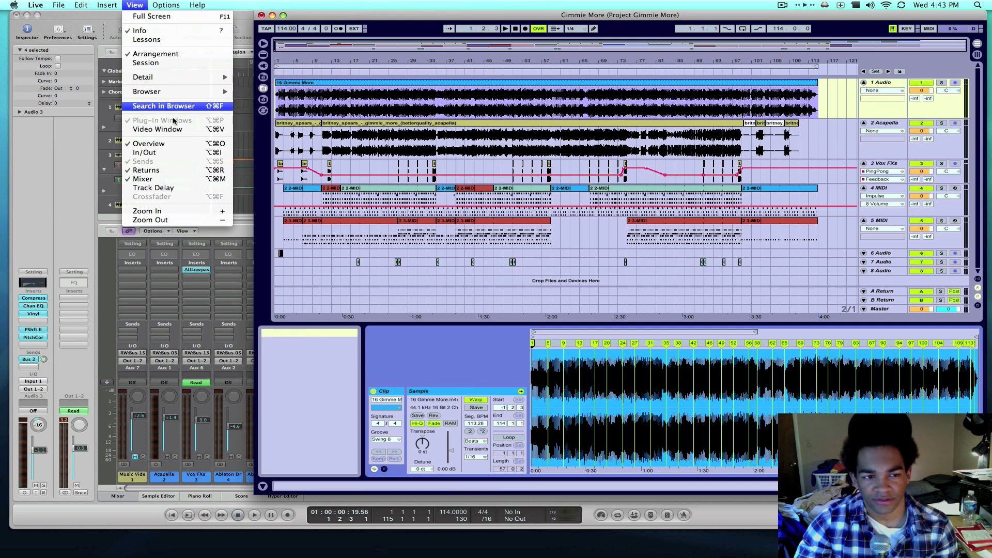
left_click(157, 129)
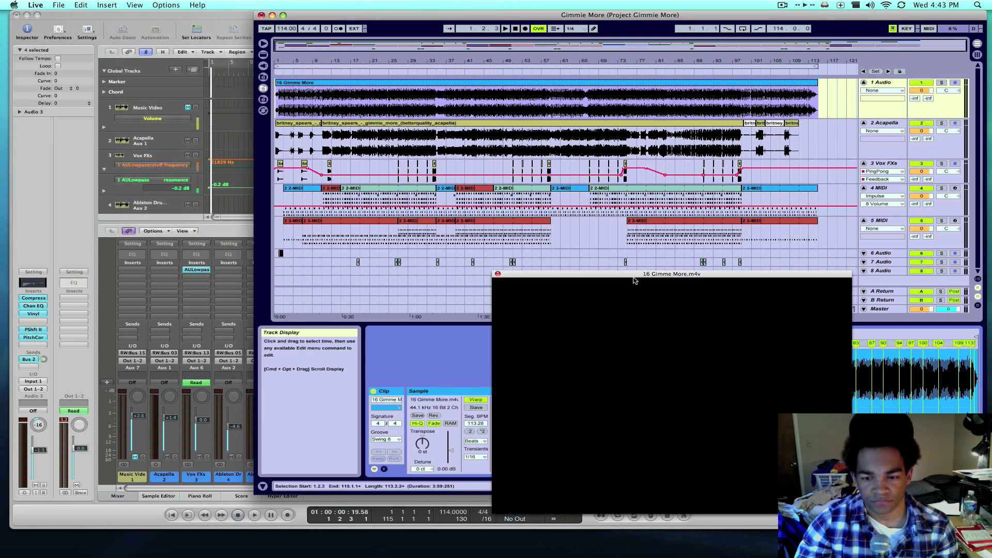
left_click_drag(607, 274, 263, 264)
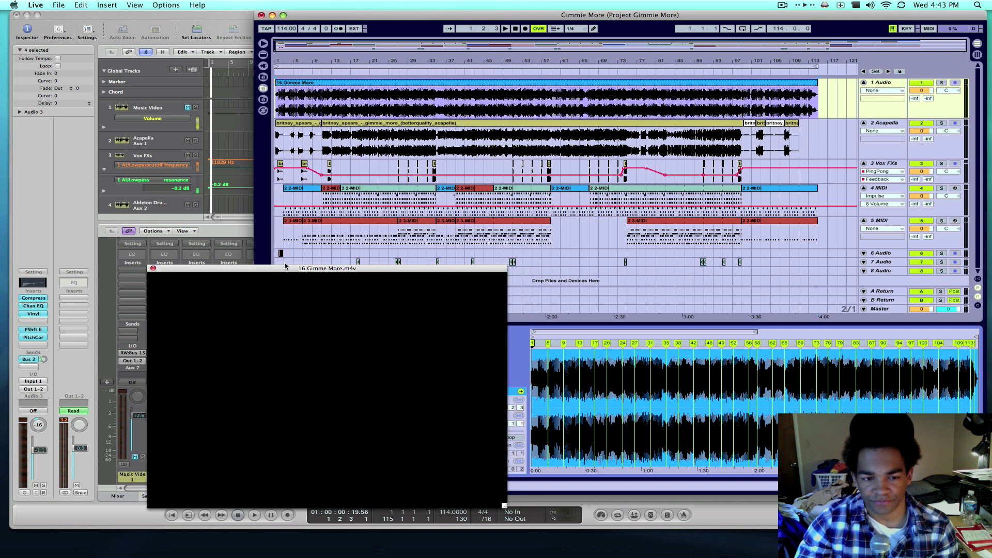
- Audition the Gimme More clip with video around bars 27 and 71, then return to the start
left_click(285, 264)
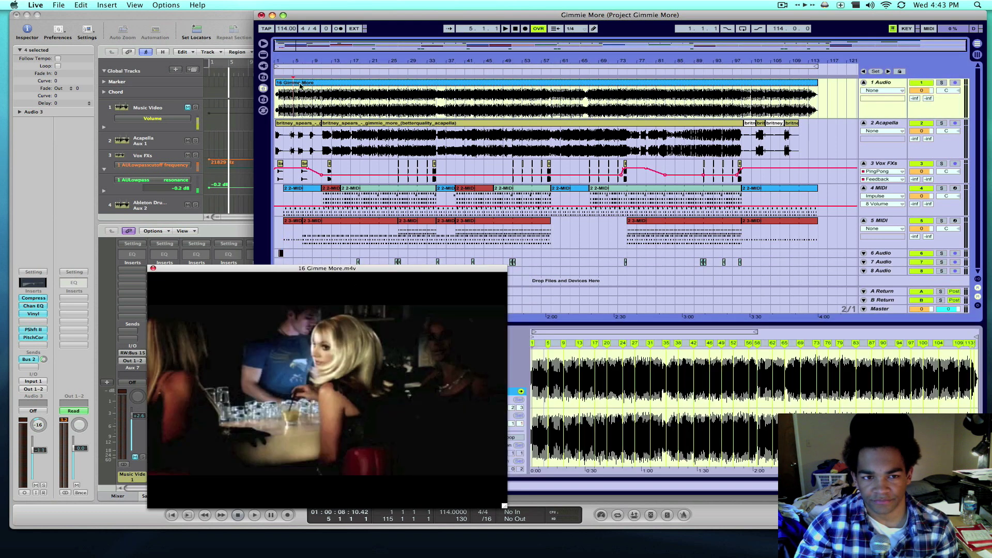
left_click(341, 98)
key("space")
left_click(400, 102)
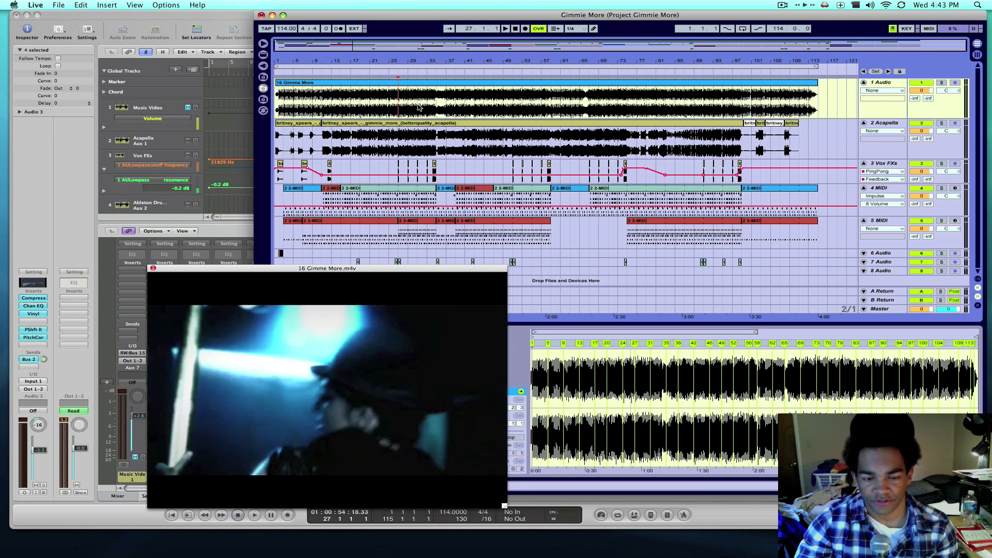
left_click(607, 99)
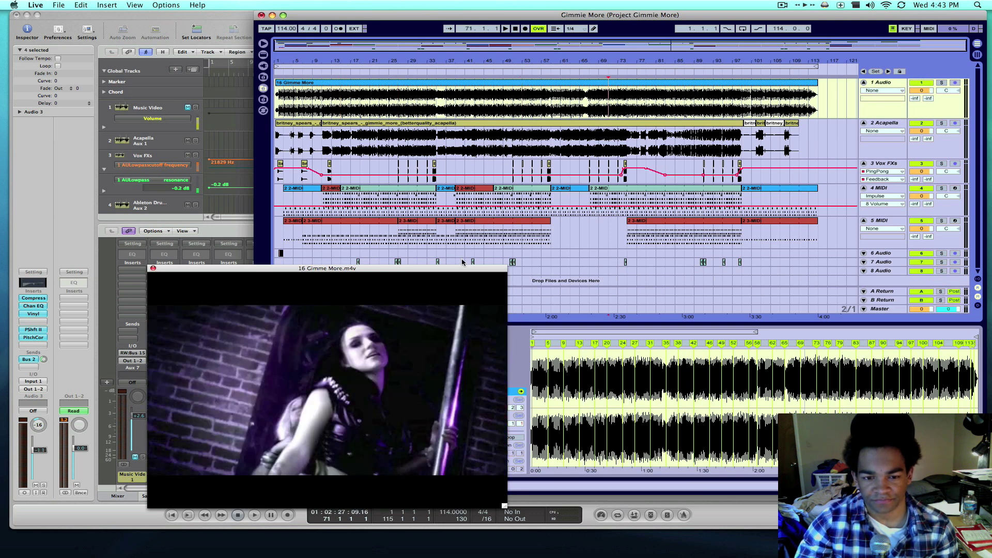
left_click_drag(457, 271, 379, 249)
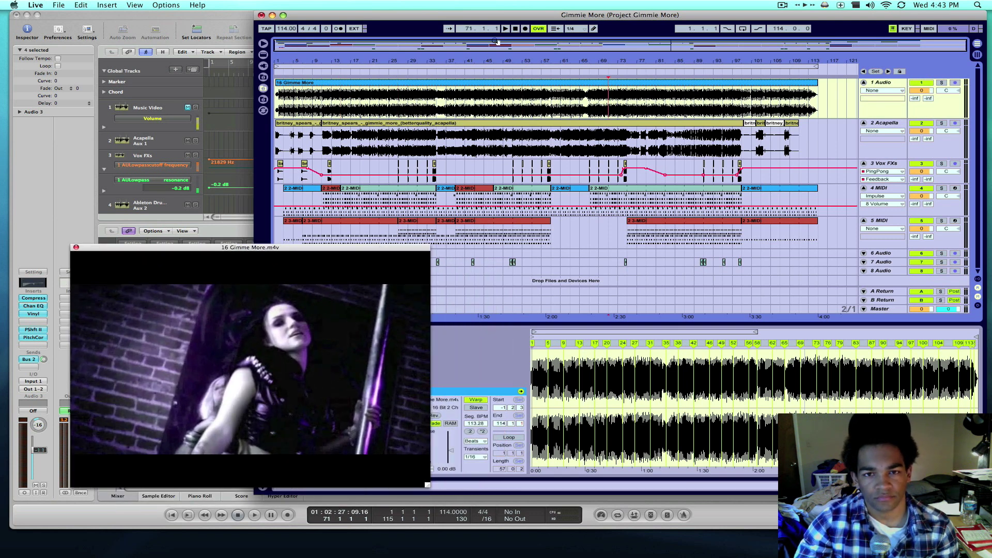
left_click(513, 29)
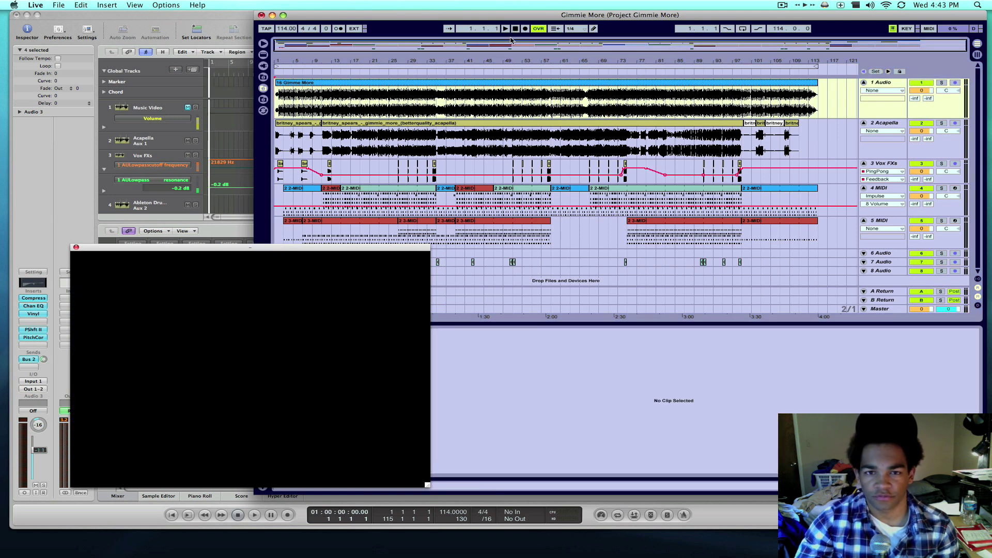
- Play the arrangement with Logic's Music Video track soloed, video window moved aside, and the video clip selected
left_click(504, 29)
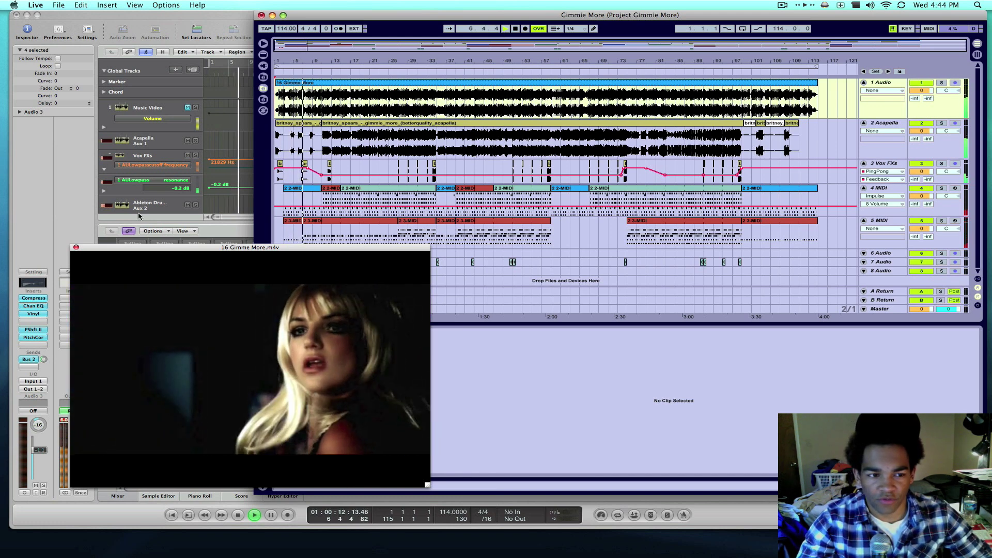
left_click(87, 244)
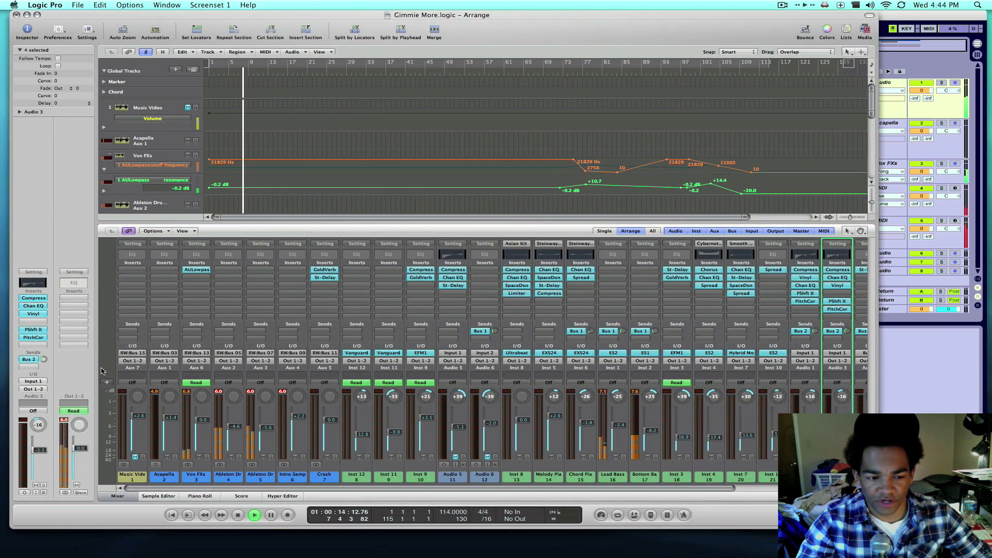
left_click(142, 459)
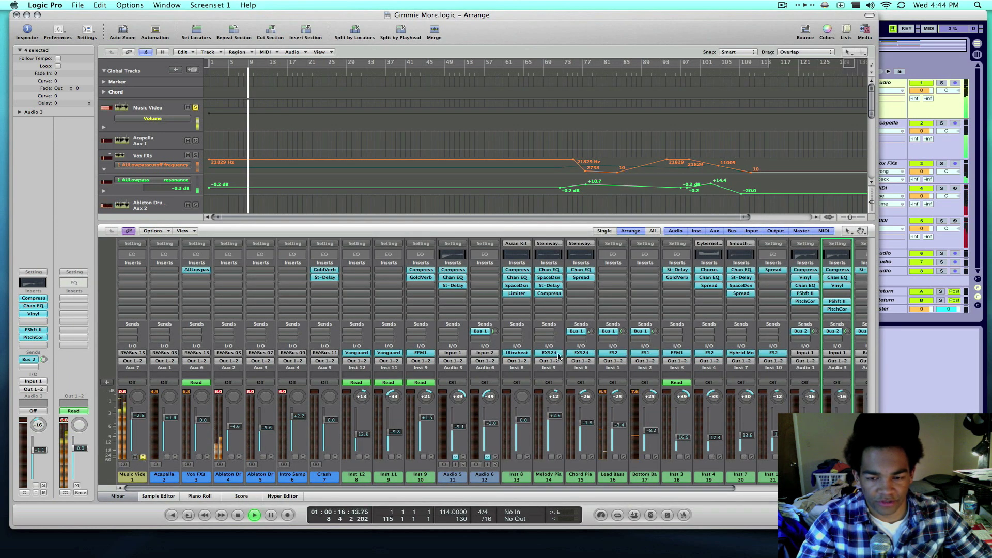
key("super+Tab")
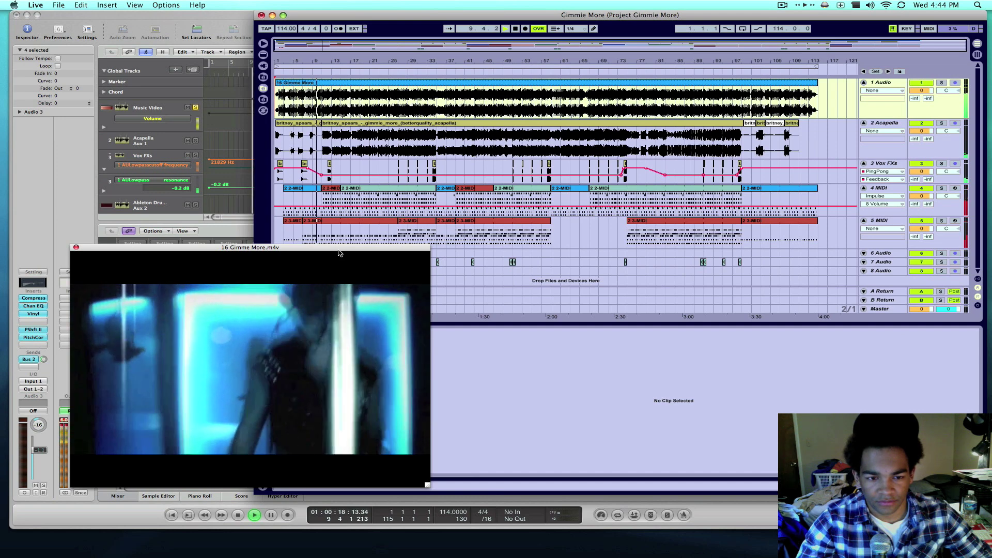
left_click_drag(372, 307, 558, 314)
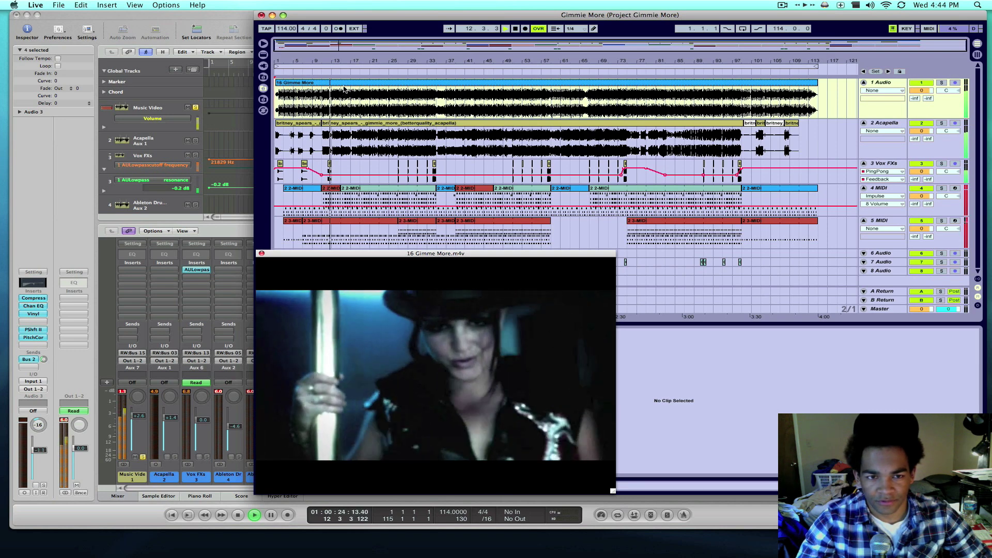
left_click(419, 99)
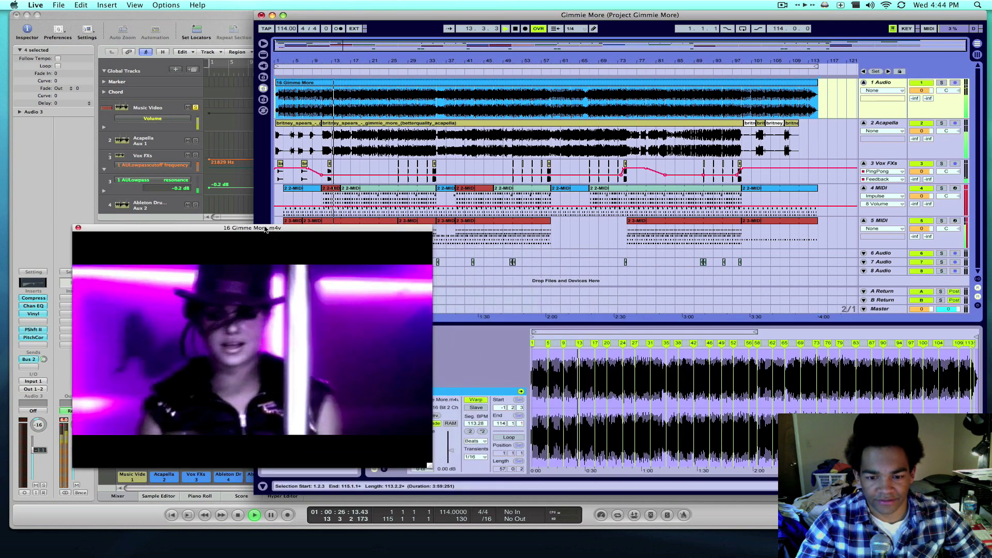
- Set the video clip's warp mode to Re-Pitch and add a warp marker stretching it toward the tempo
left_click_drag(457, 256, 250, 170)
left_click(475, 440)
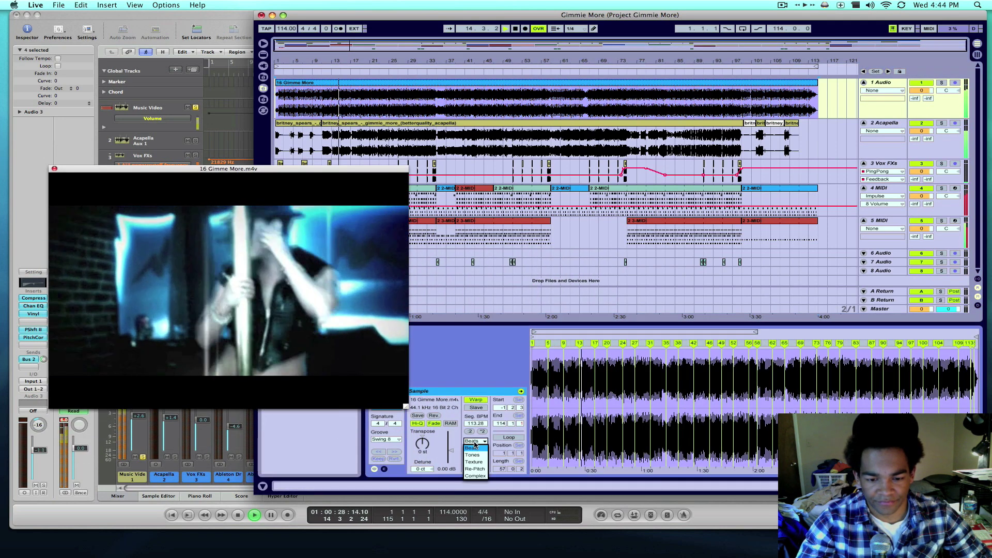
left_click(475, 464)
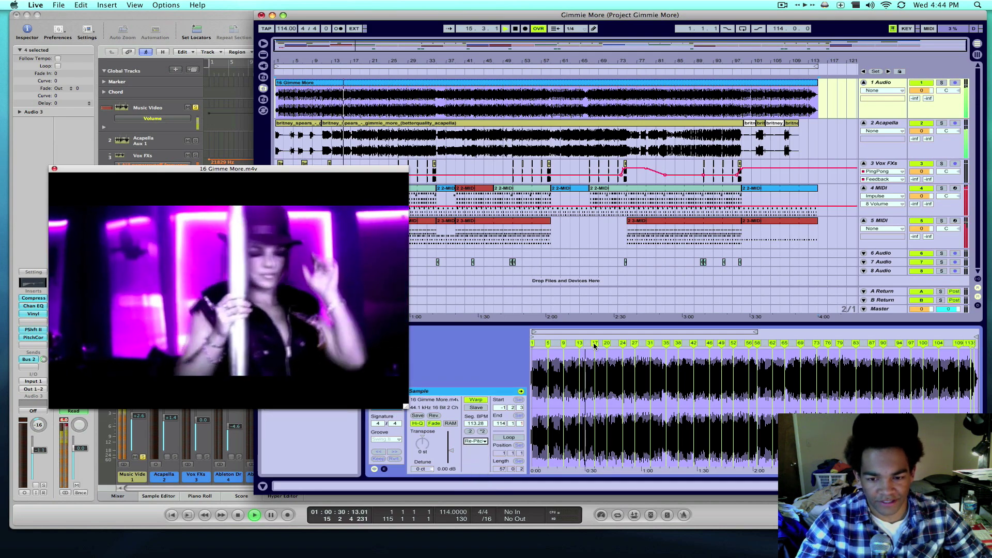
left_click(612, 348)
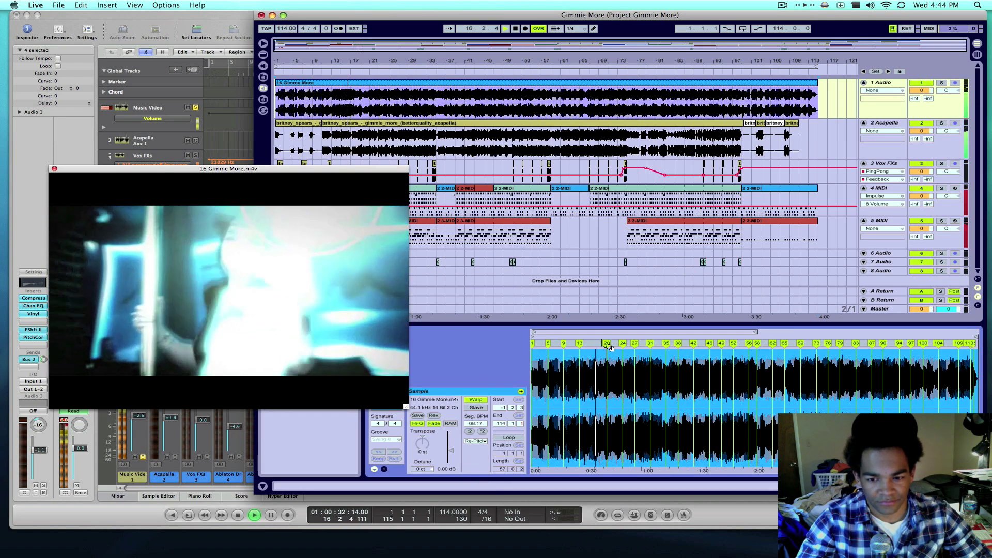
left_click_drag(606, 347, 602, 348)
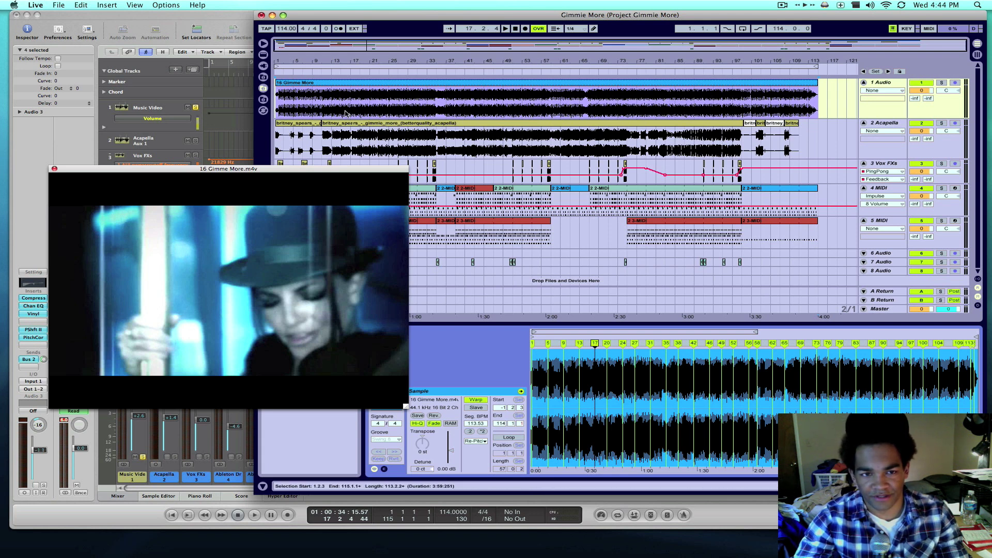
- Move the start point earlier, zoom into a few bars, and shift the warp marker onto the beat
left_click(334, 100)
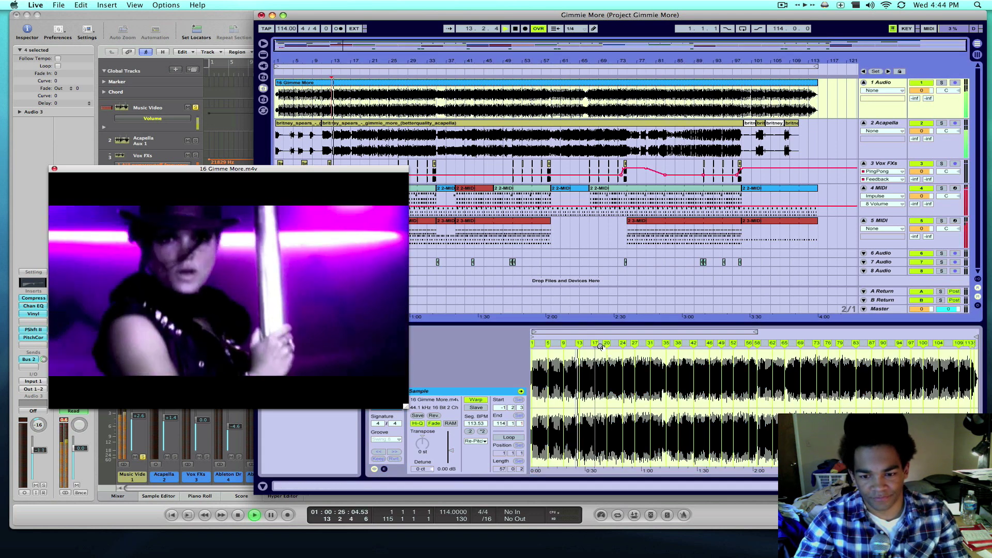
mouse_move(598, 348)
left_mouse_down()
mouse_move(599, 403)
mouse_move(751, 358)
left_mouse_up()
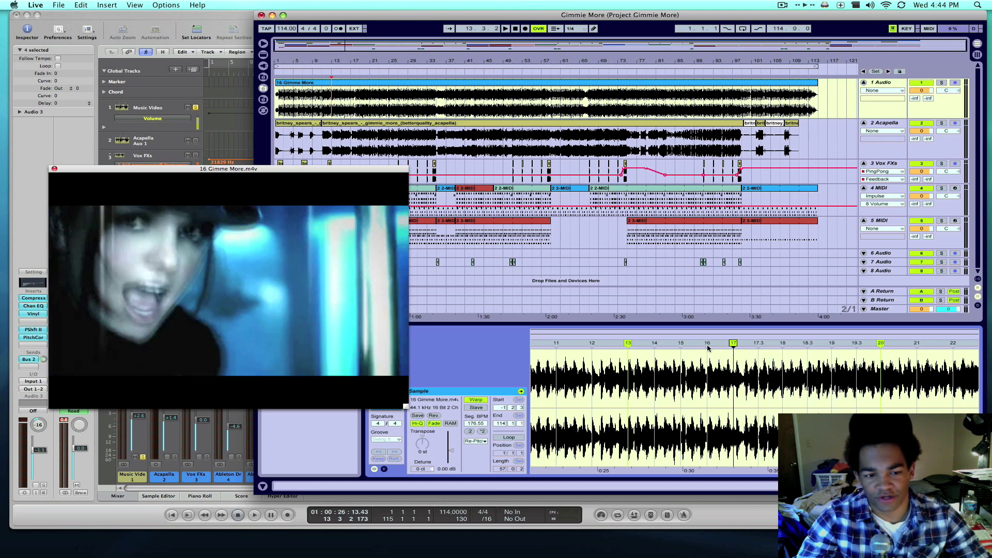
left_click_drag(772, 344, 705, 345)
- Play the warped video clip briefly to check sync, then stop
key("space")
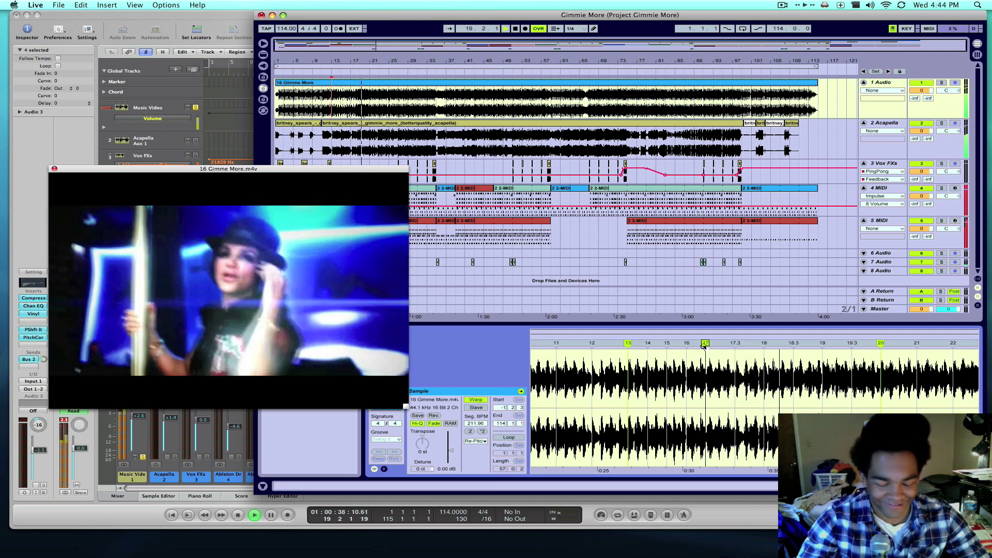
key("space")
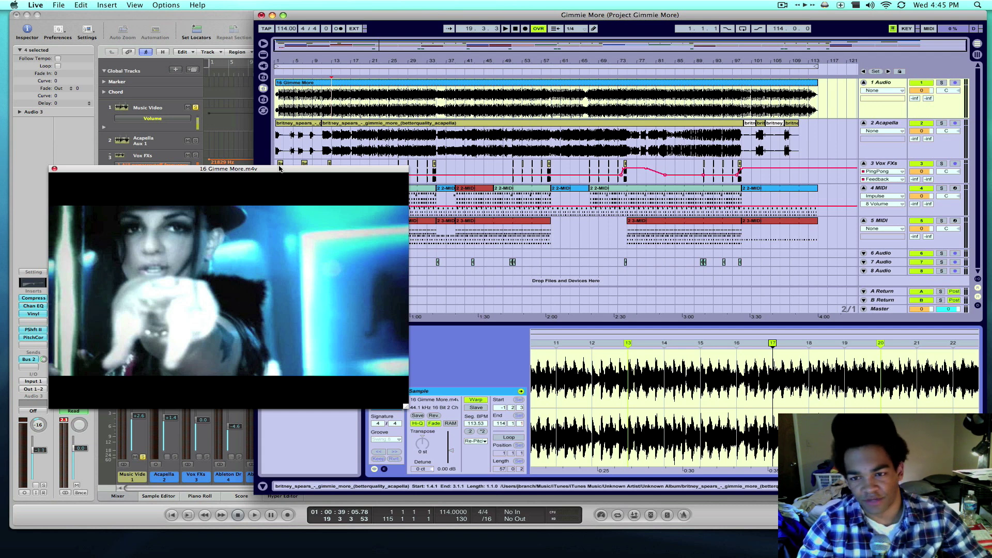
- Mute Logic's Music Video track during playback, reposition the video window, and stop playback
key("space")
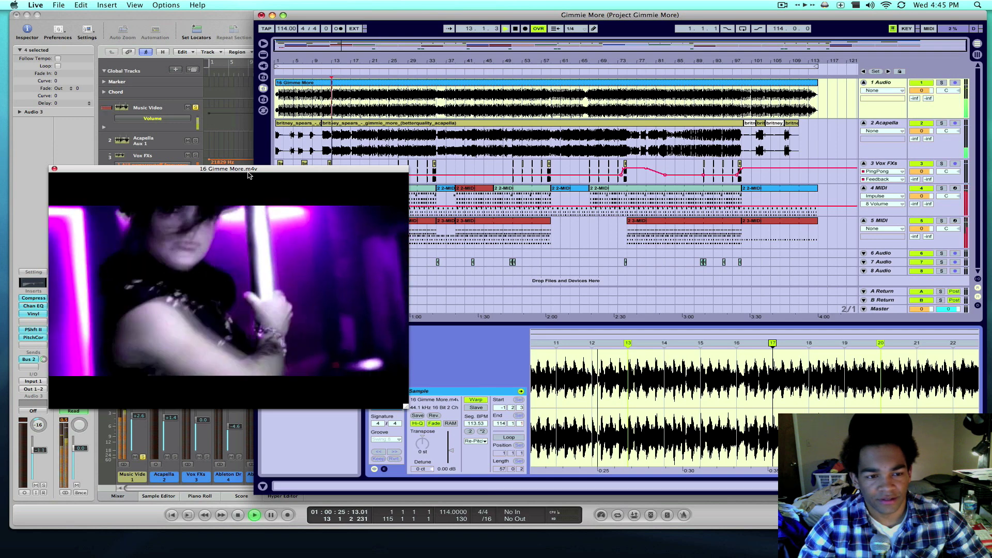
left_click_drag(266, 207, 441, 247)
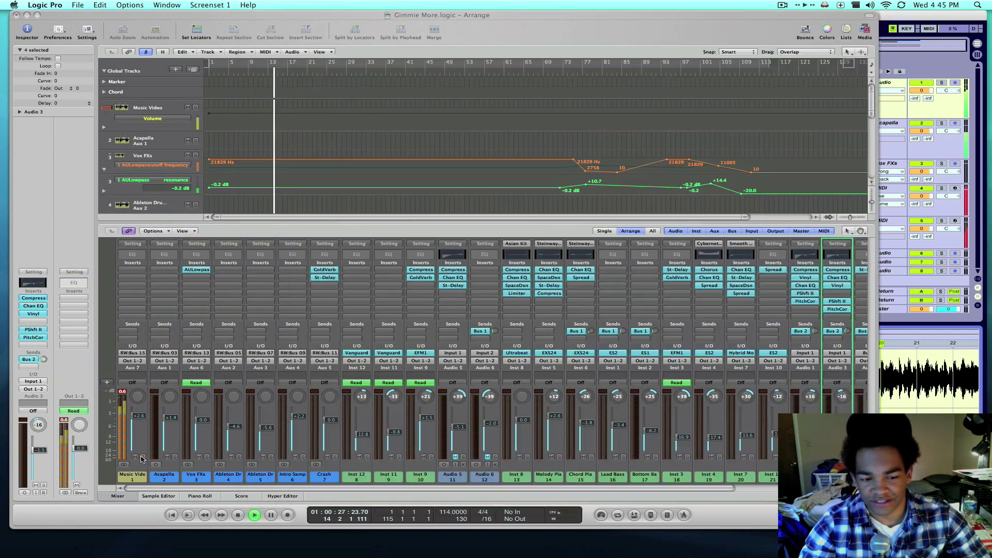
left_click(133, 463)
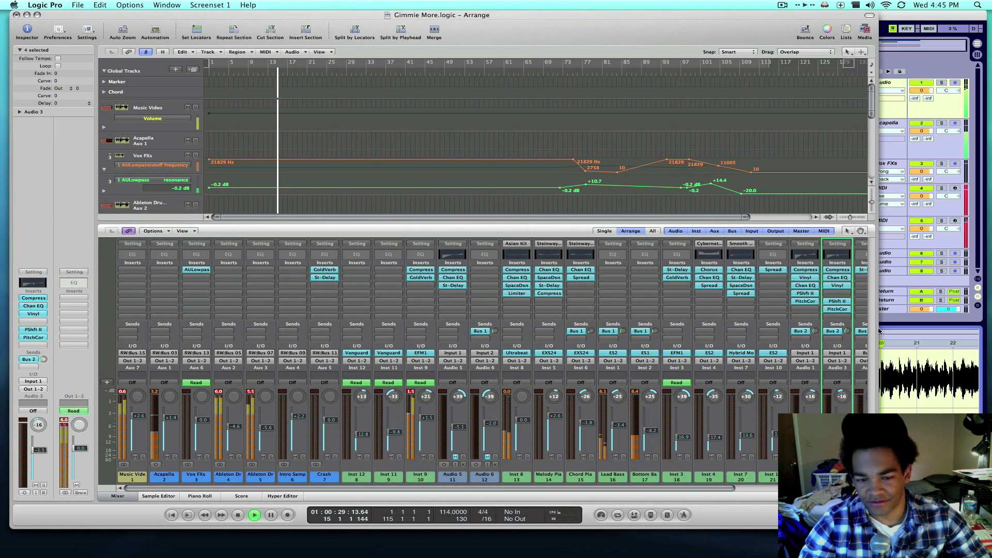
left_click(134, 458)
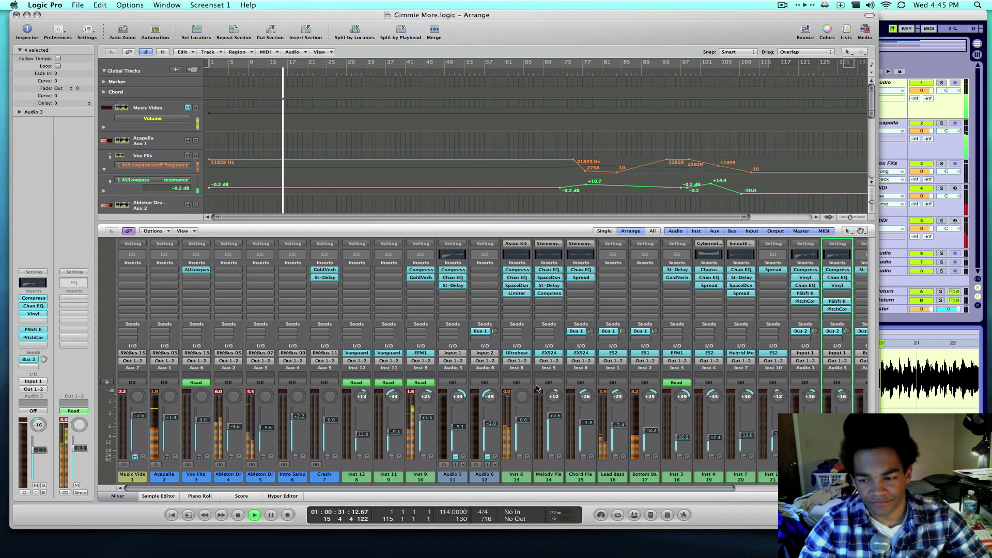
key("super+Tab")
left_click_drag(439, 206, 349, 221)
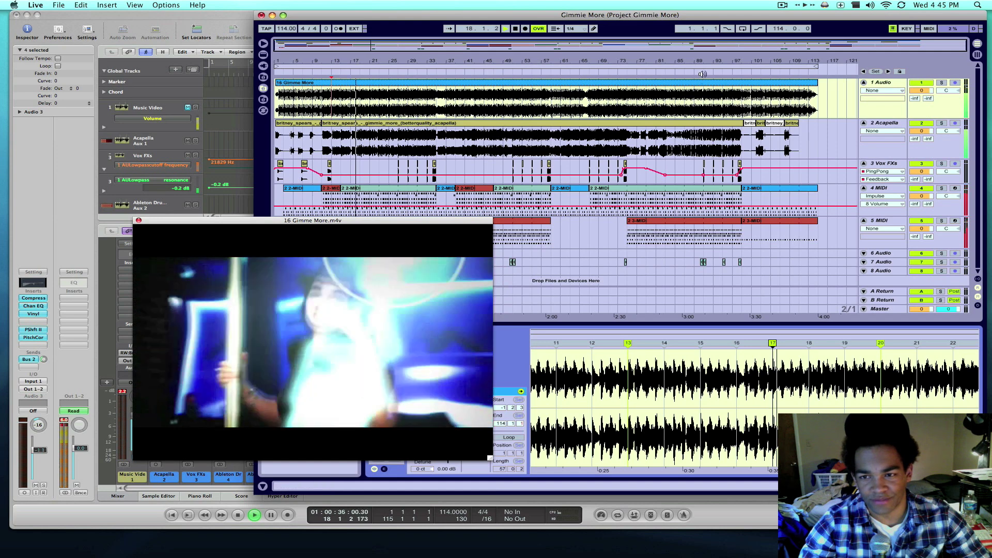
key("space")
- Check video sync by playing from bar 99, jumping to bar 105, then stopping
left_click(740, 94)
key("space")
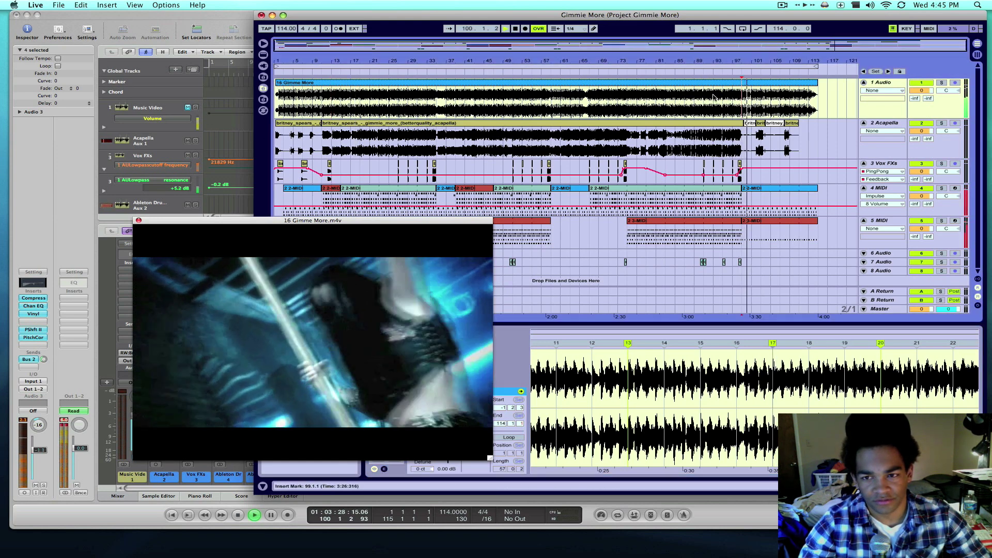
left_click(773, 98)
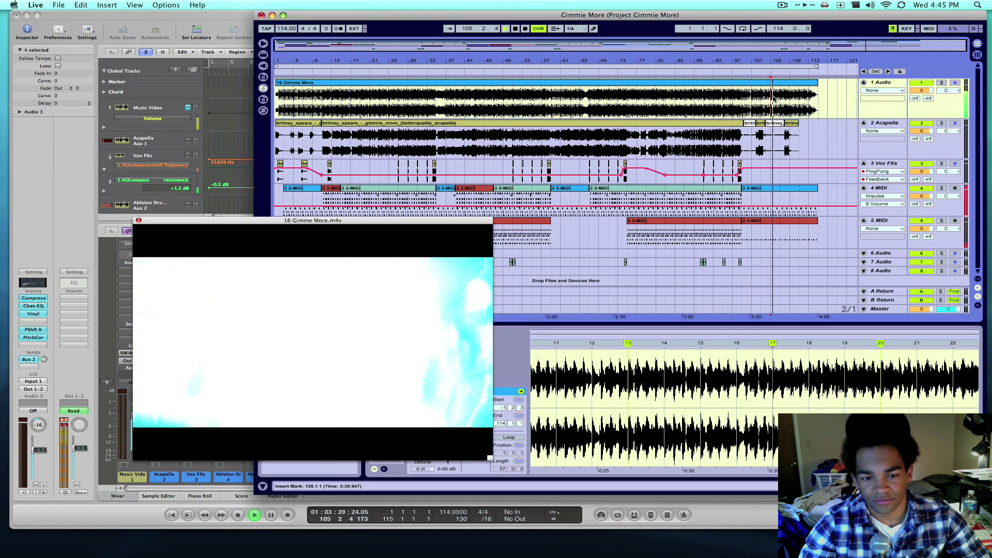
key("space")
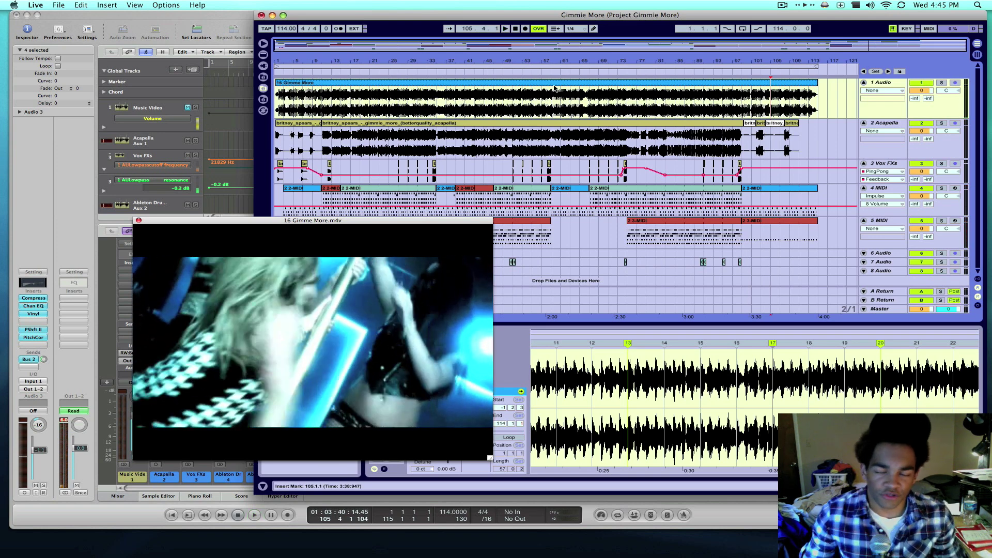